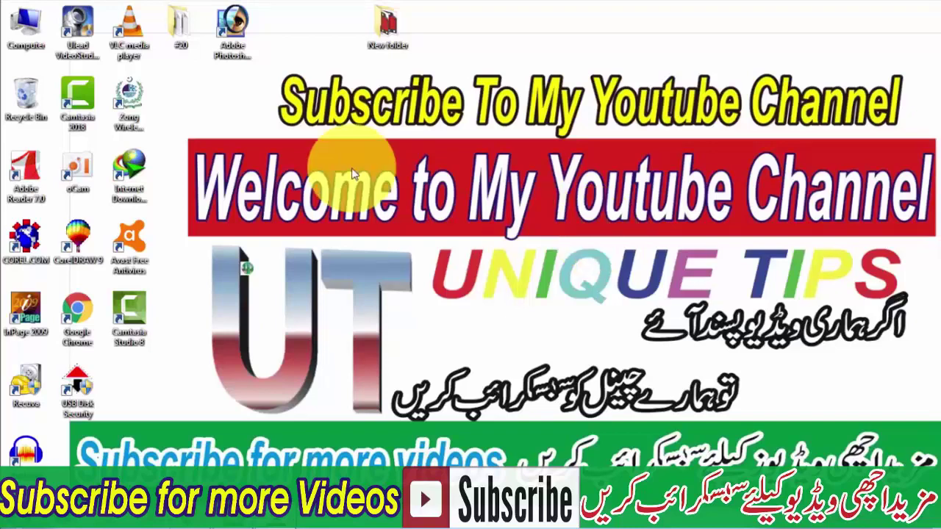
pyautogui.rightClick(352, 171)
pyautogui.click(372, 204)
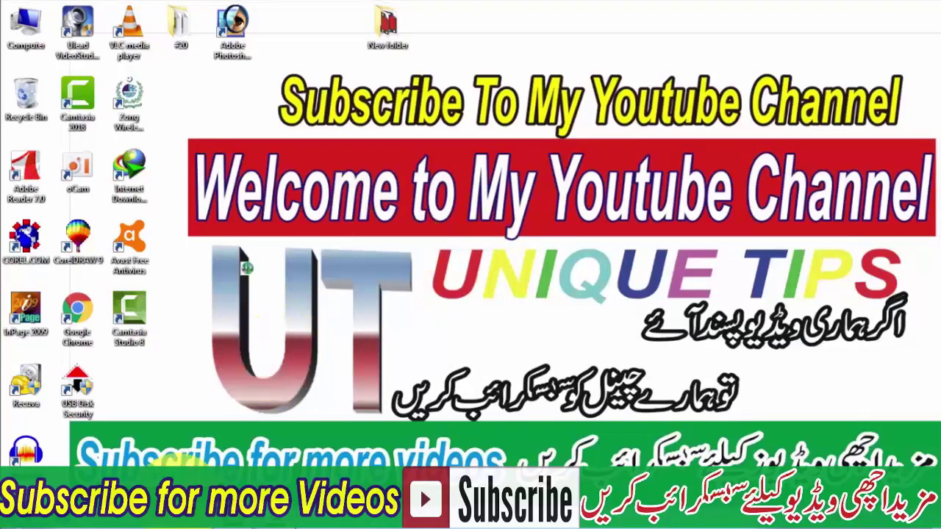
# - Switch to Chrome, search YouTube for "unique tips", and subscribe to the Unique Tips channel with notifications on
pyautogui.click(137, 527)
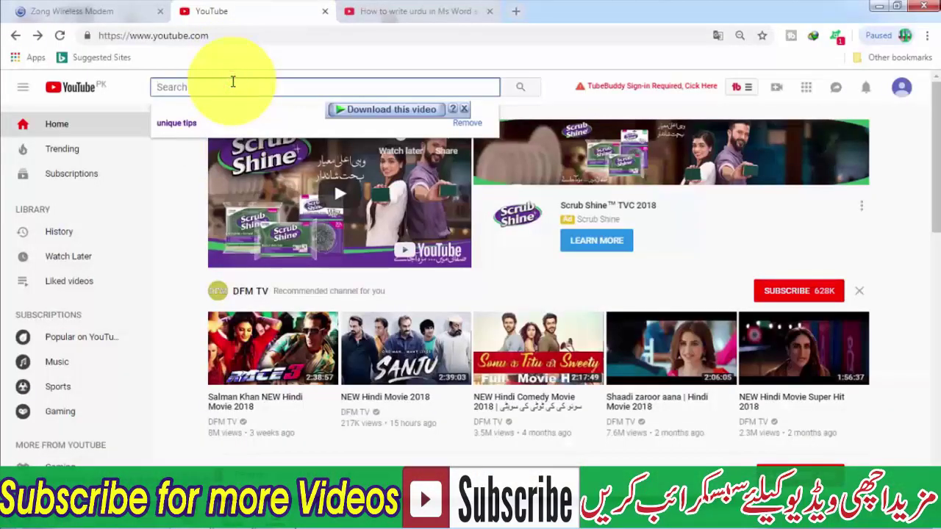
pyautogui.write('uniq')
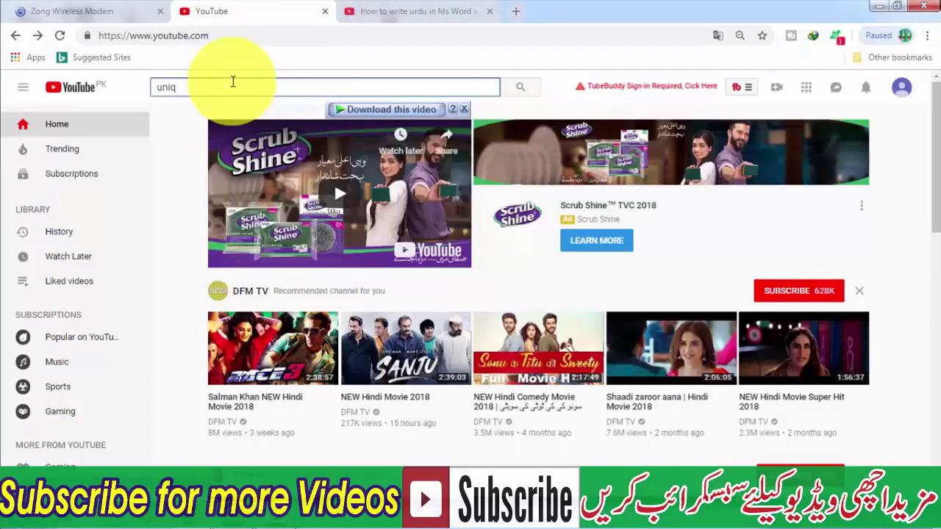
pyautogui.write('ue tips')
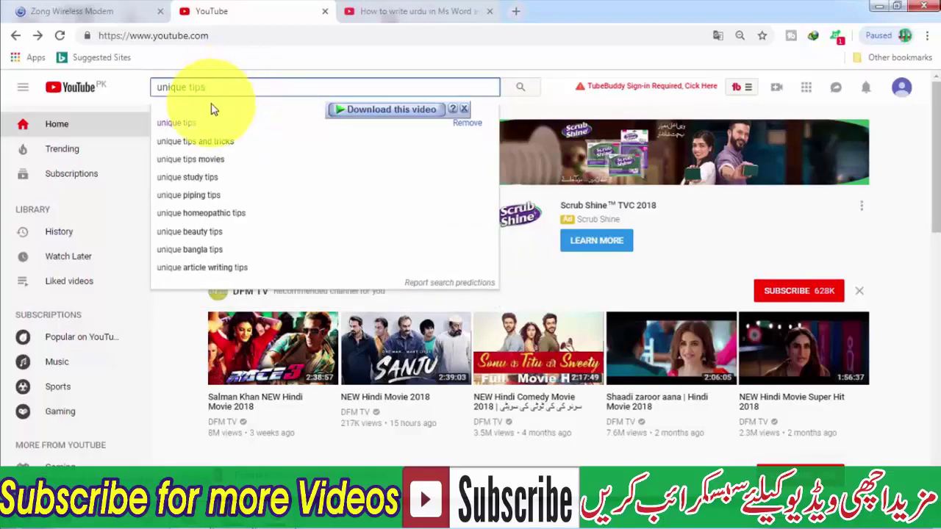
pyautogui.click(209, 122)
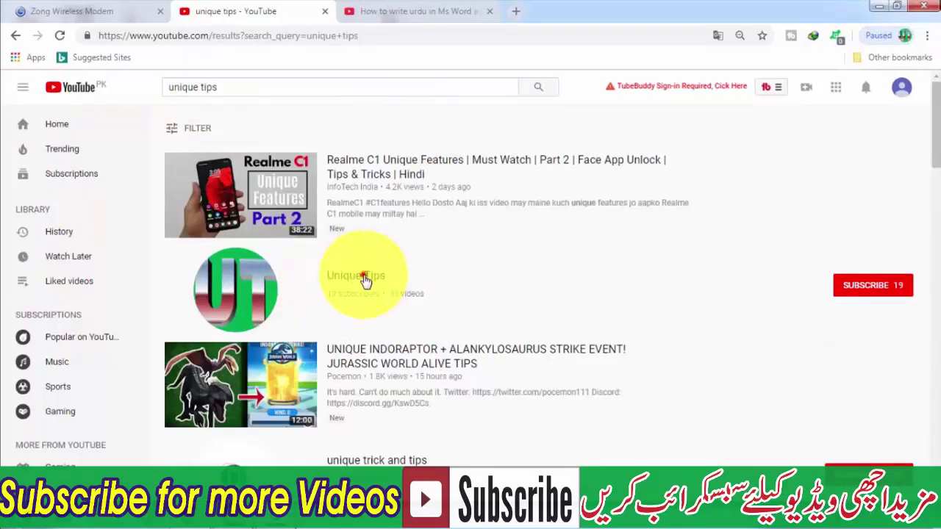
pyautogui.click(360, 276)
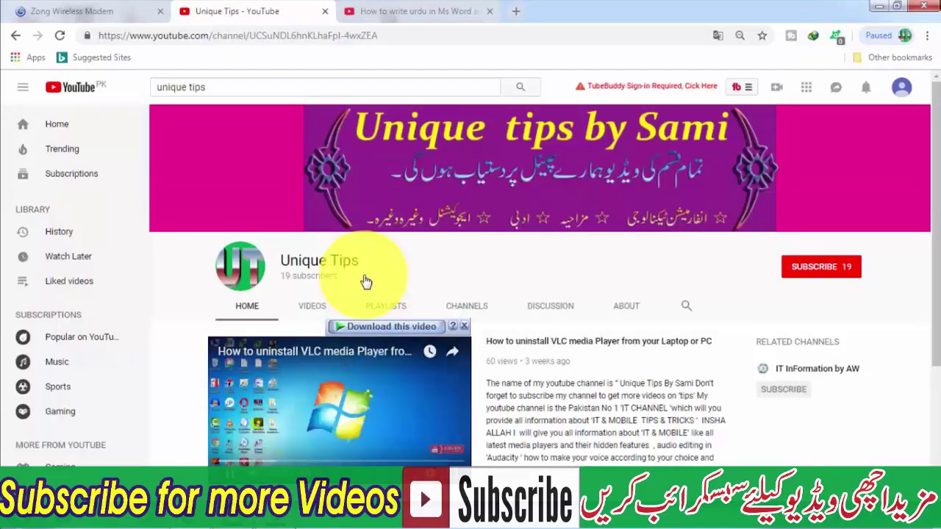
pyautogui.click(821, 266)
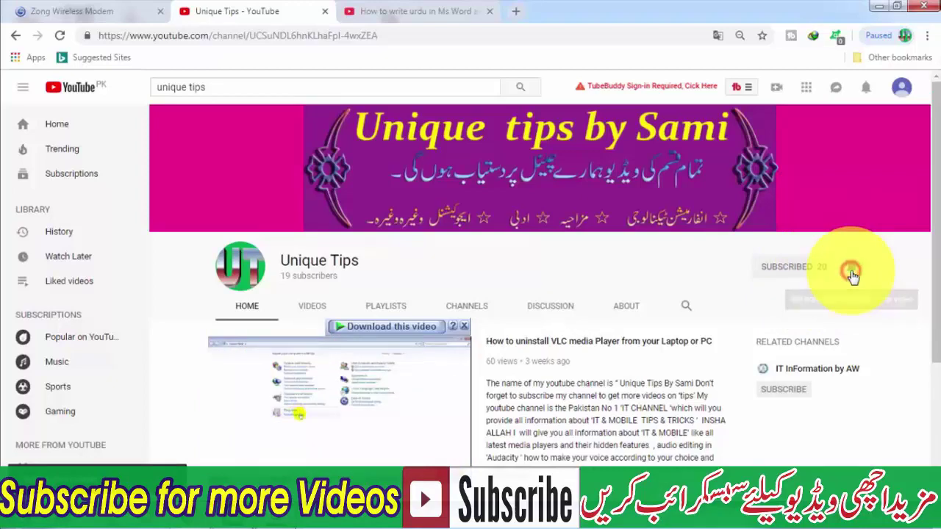
# - Subscribe to Unique Tips with notifications from the page of the video on writing Urdu in Ms Word, and minimize the browser
pyautogui.hotkey('ctrl', 'Tab')
pyautogui.scroll(-5, 926, 210)
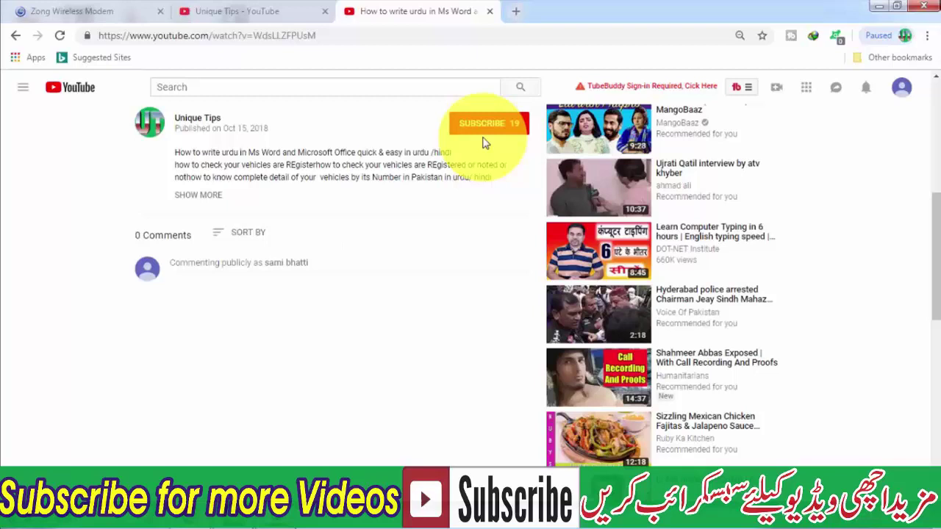
pyautogui.click(489, 138)
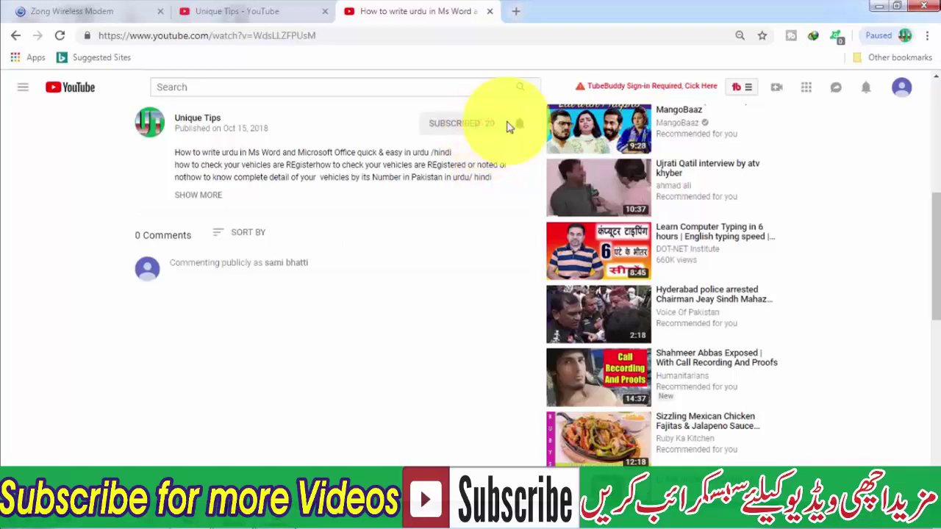
pyautogui.click(519, 127)
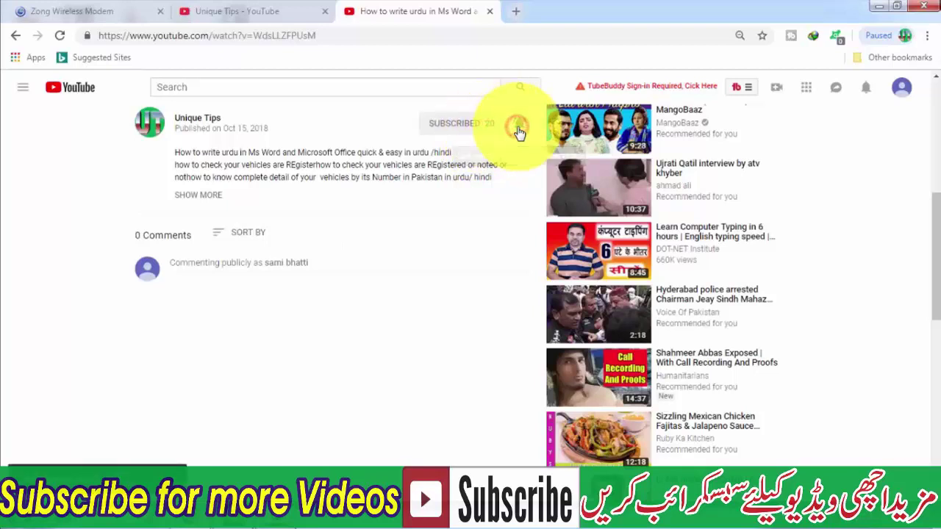
pyautogui.click(882, 6)
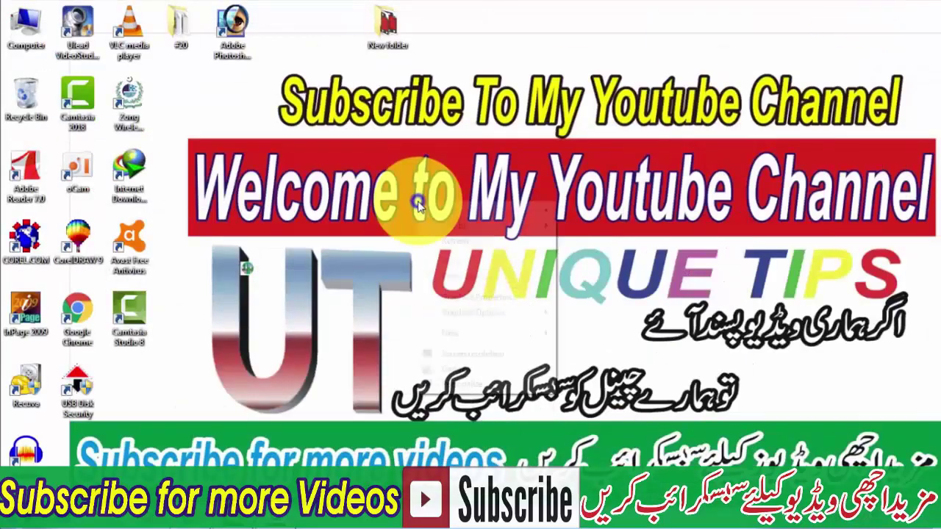
pyautogui.rightClick(279, 96)
pyautogui.click(321, 130)
pyautogui.rightClick(322, 131)
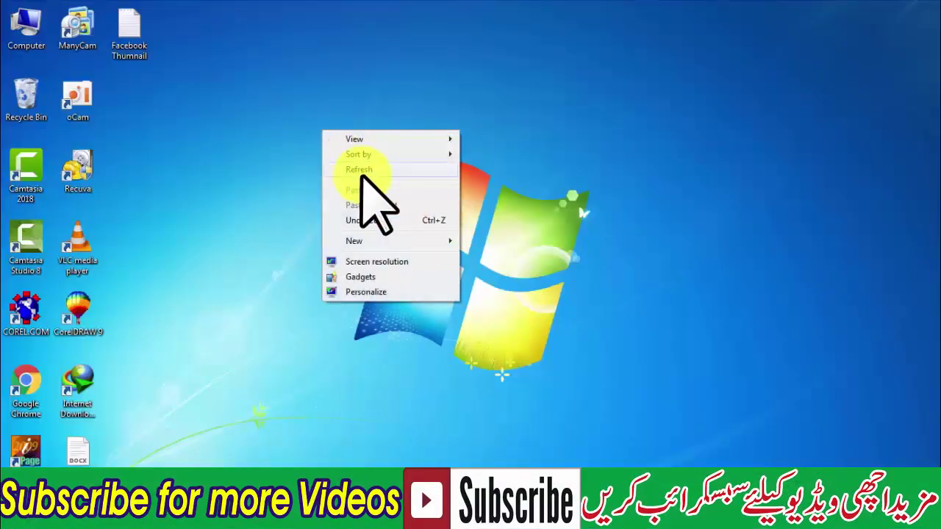
pyautogui.click(362, 170)
pyautogui.rightClick(365, 171)
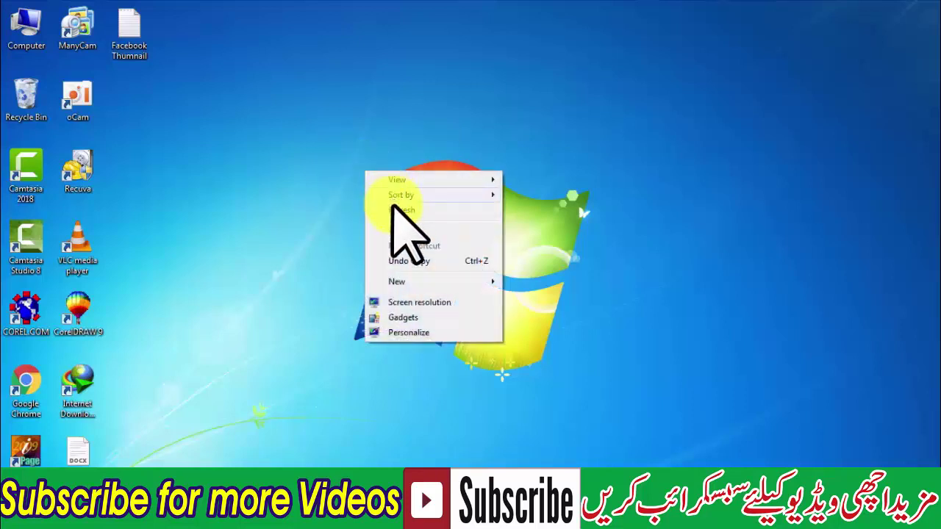
pyautogui.click(392, 210)
pyautogui.rightClick(398, 205)
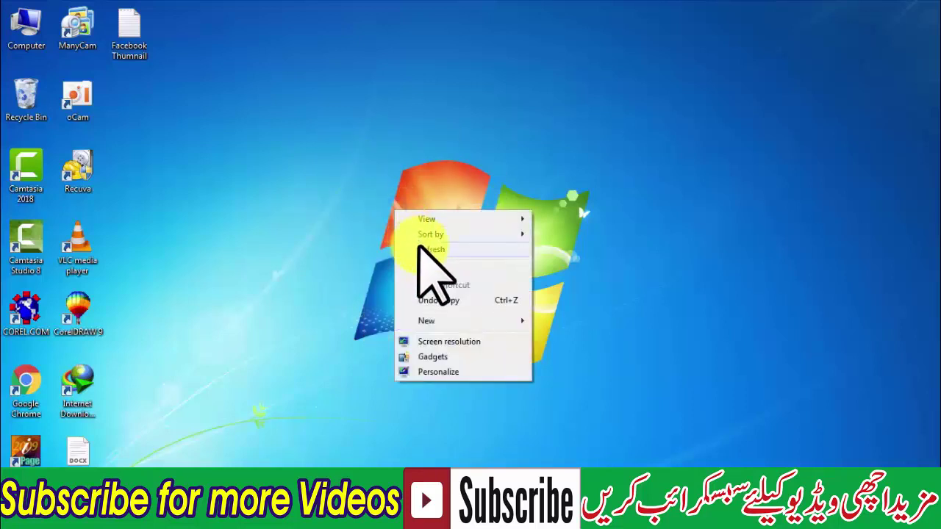
pyautogui.click(417, 245)
pyautogui.rightClick(306, 148)
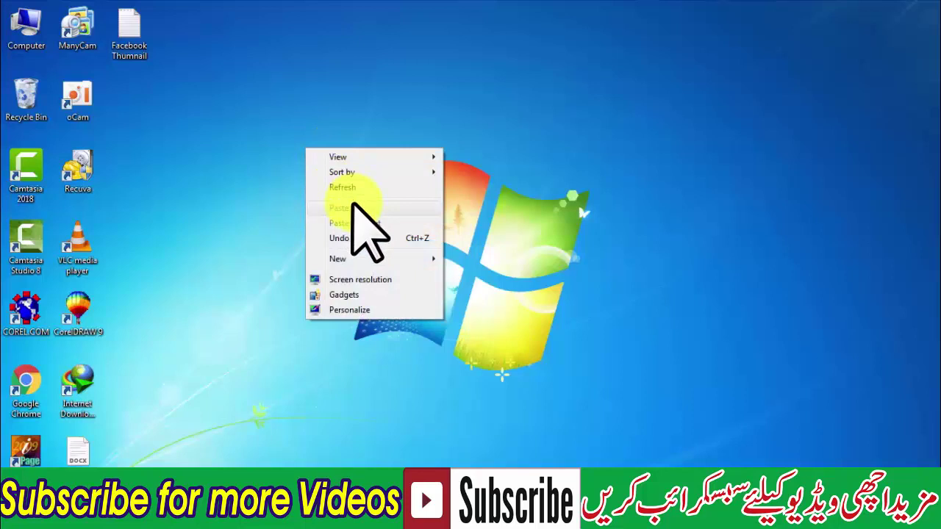
pyautogui.click(366, 186)
pyautogui.rightClick(364, 185)
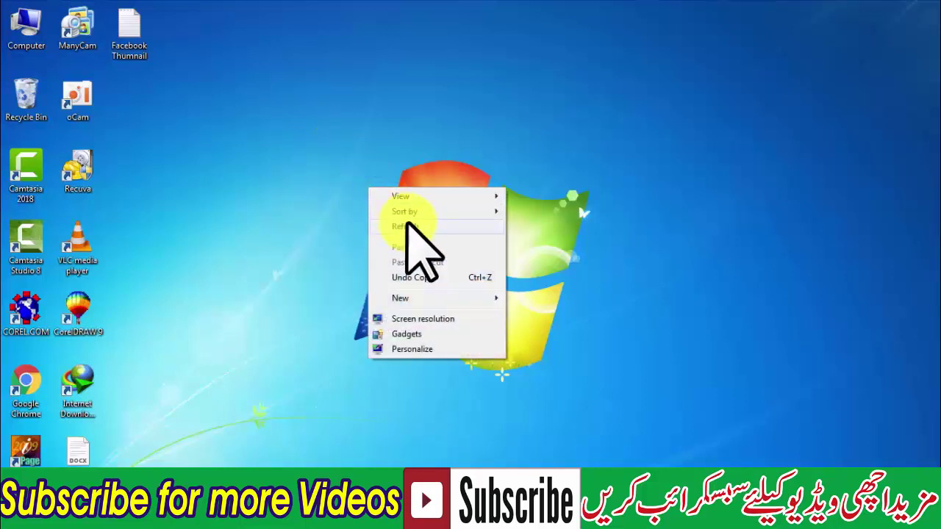
pyautogui.click(406, 222)
pyautogui.rightClick(241, 138)
pyautogui.click(275, 178)
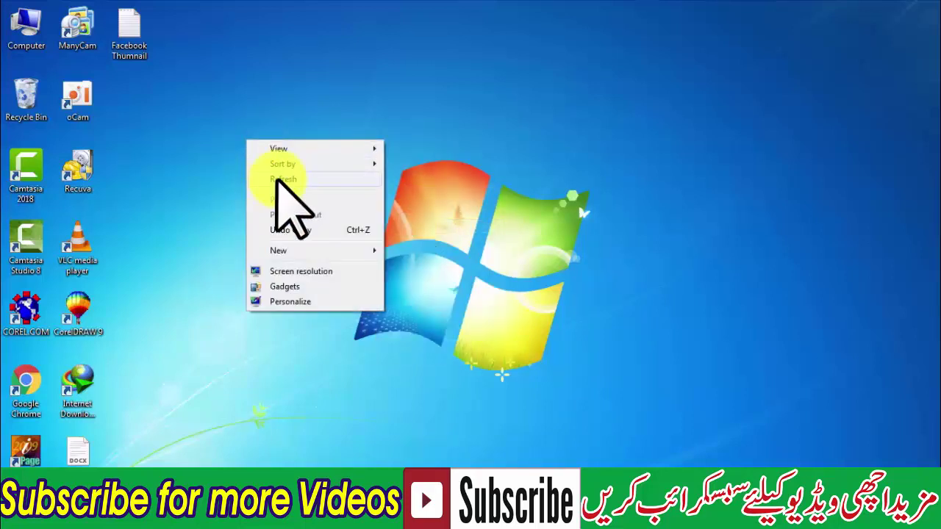
pyautogui.rightClick(254, 152)
# - Open Removable Disk (G:) from Computer and view the Capture_2018_10_25_16_02_18_703 picture, closing the viewer when done
pyautogui.doubleClick(21, 23)
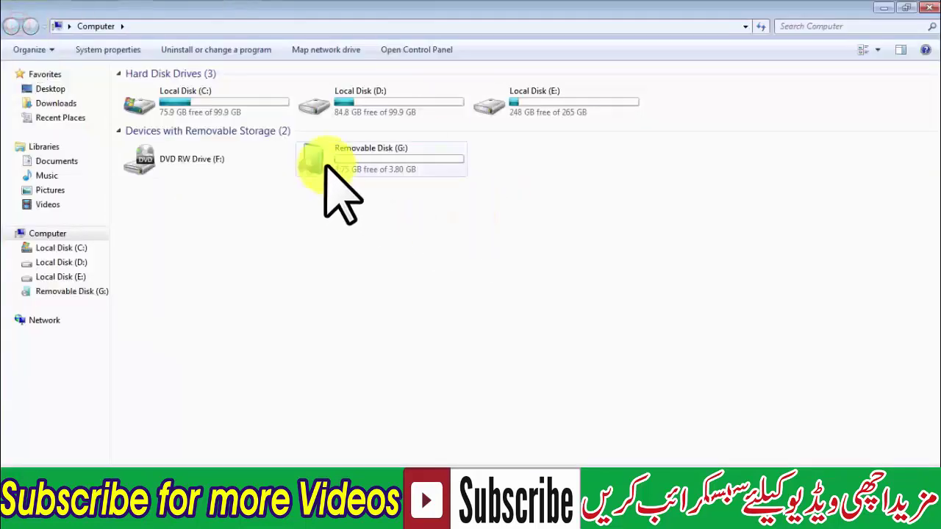
pyautogui.doubleClick(324, 163)
pyautogui.doubleClick(155, 89)
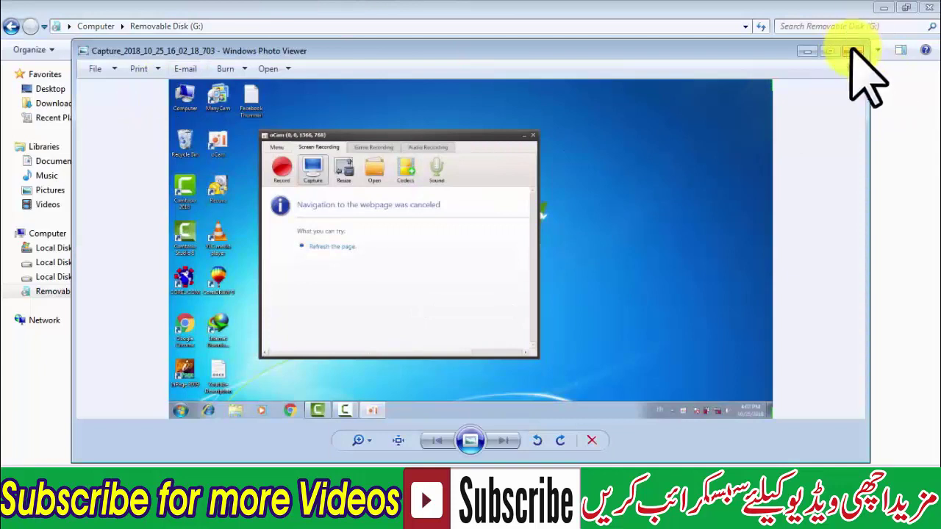
pyautogui.click(853, 50)
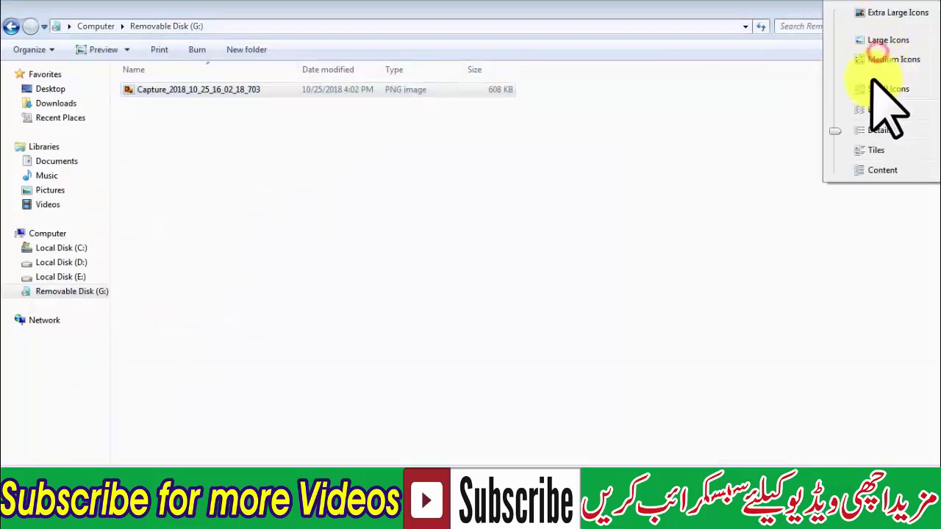
# - Show the drive's contents as large icons, delete the Capture_2018_10_25_16_02_18_703 picture, and close the folder window
pyautogui.click(876, 41)
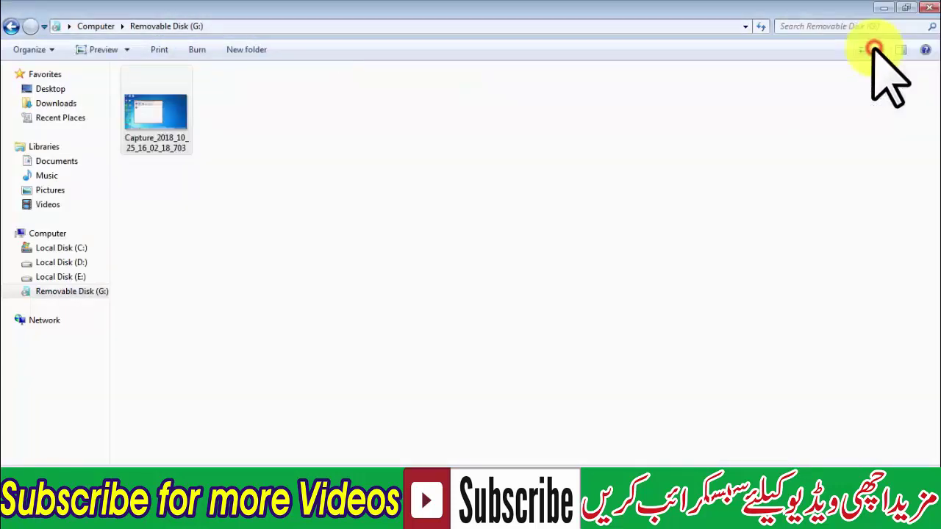
pyautogui.click(272, 200)
pyautogui.click(163, 137)
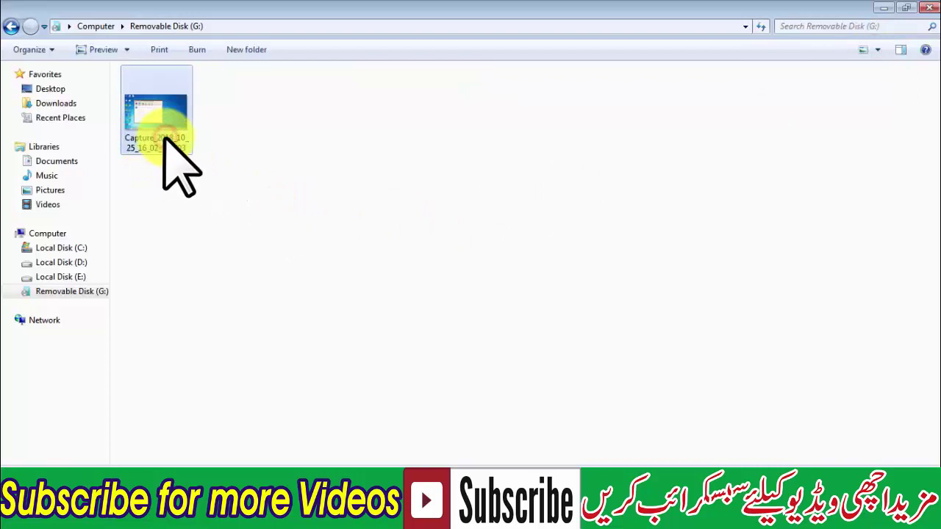
pyautogui.press('Delete')
pyautogui.press('Return')
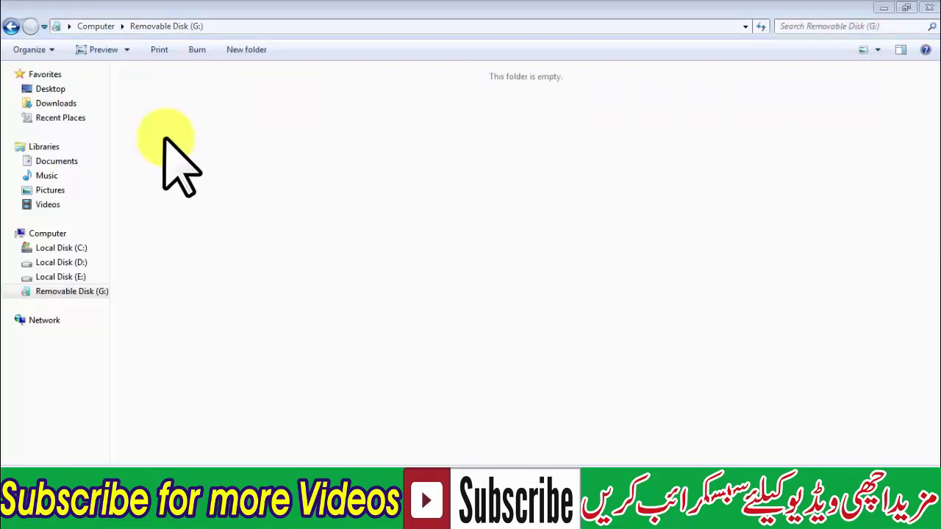
pyautogui.click(929, 7)
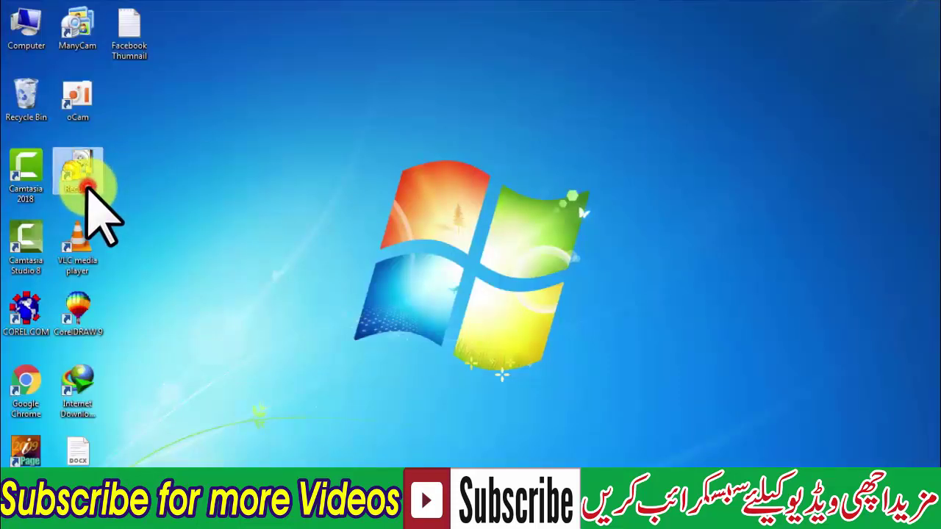
# - Launch Recuva and choose Pictures as the file type to recover in the wizard
pyautogui.doubleClick(87, 187)
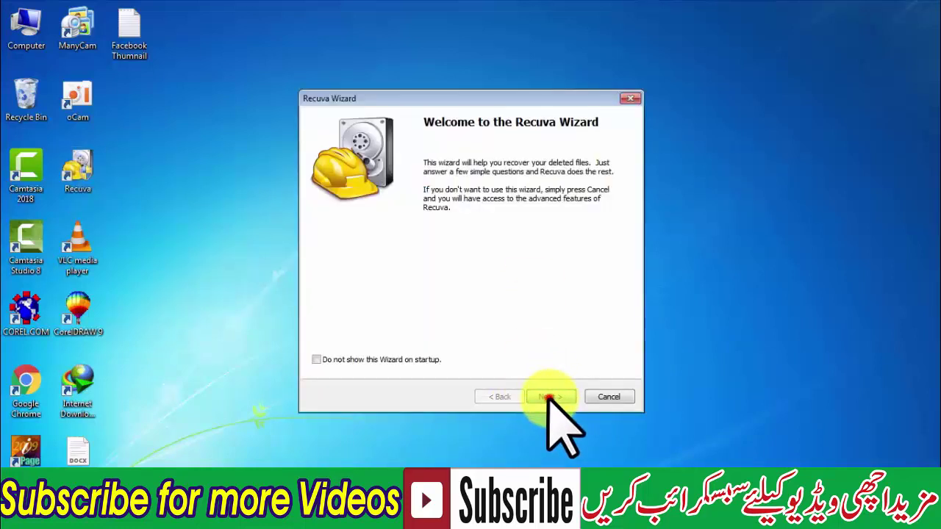
pyautogui.click(548, 398)
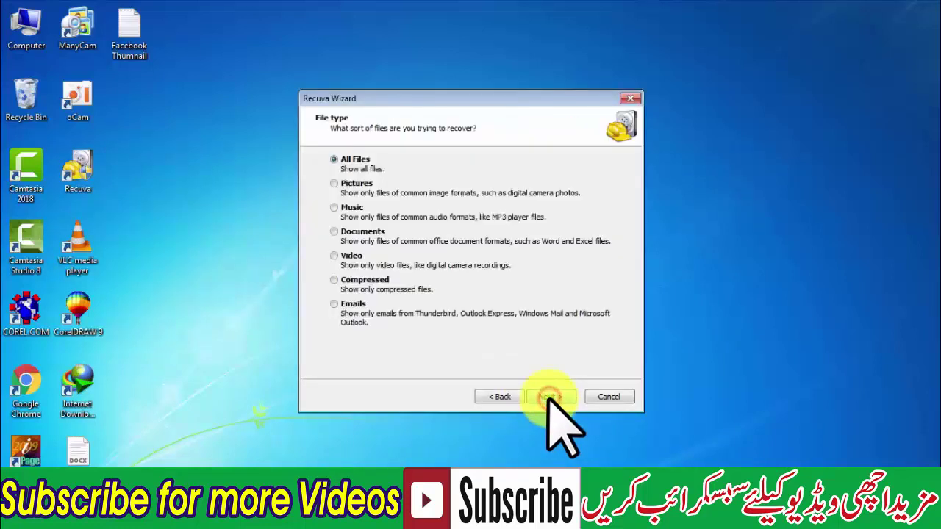
pyautogui.click(334, 183)
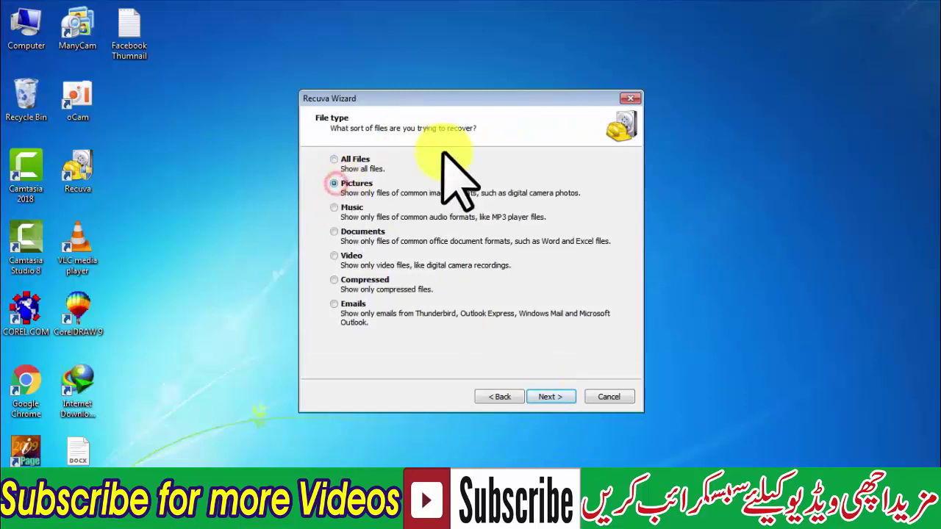
pyautogui.click(549, 397)
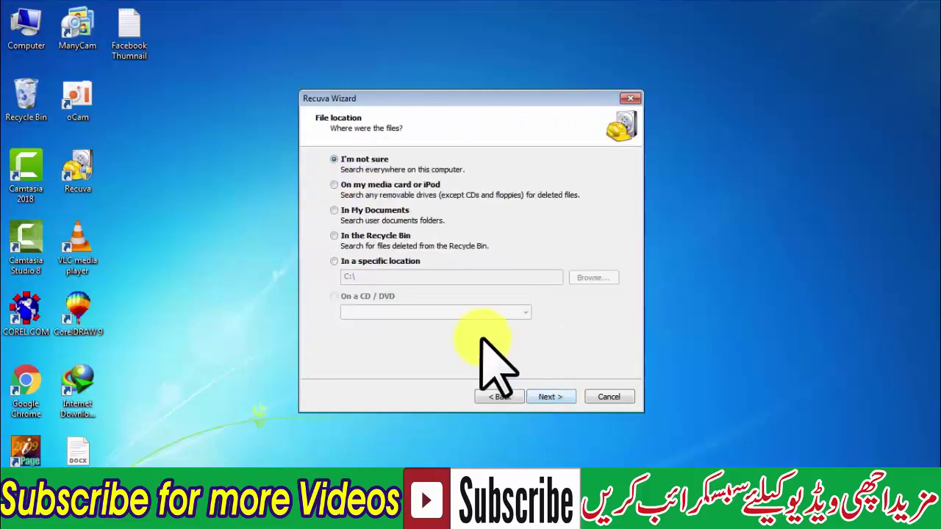
# - Set the search to the specific location Removable Disk (G:) and start the scan with Deep Scan off
pyautogui.click(384, 260)
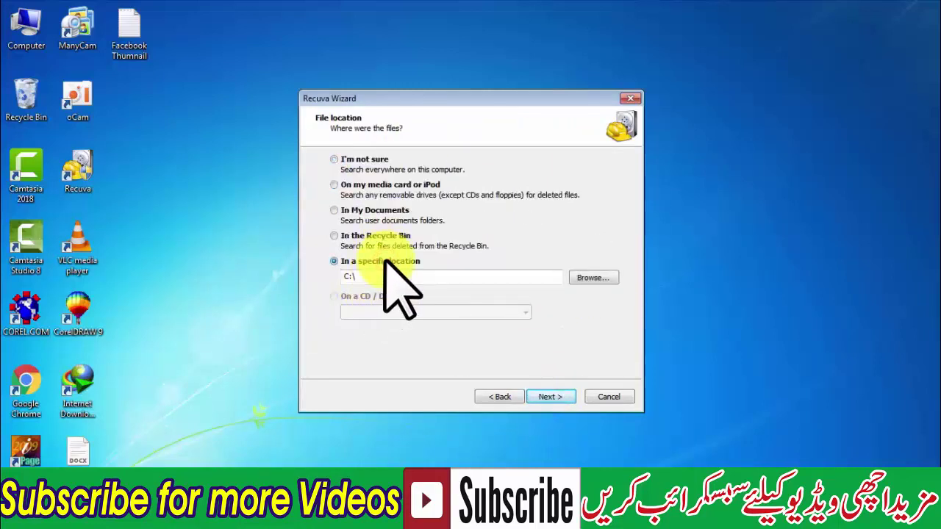
pyautogui.click(584, 277)
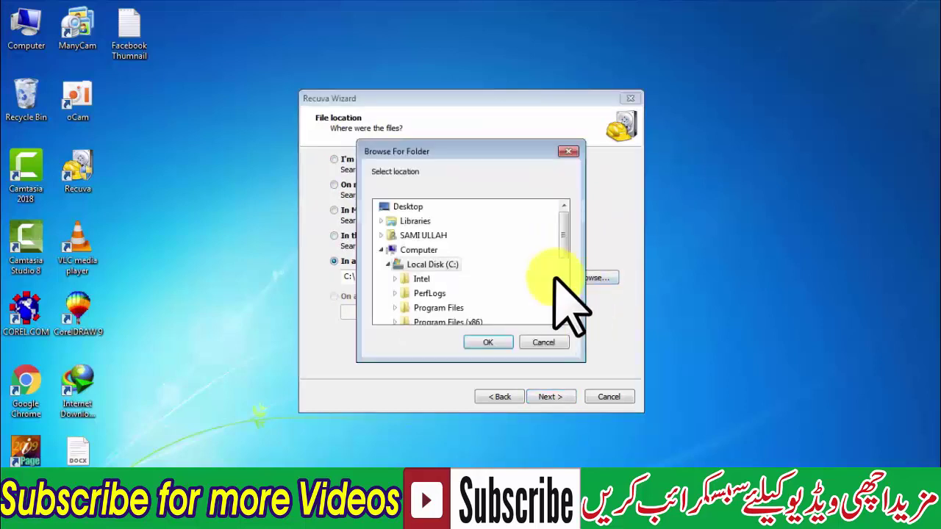
pyautogui.click(563, 301)
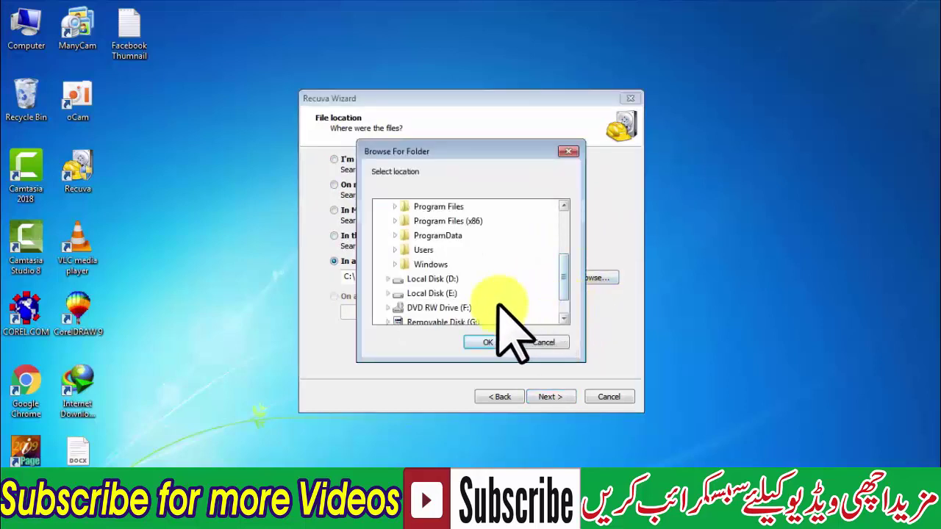
pyautogui.click(457, 322)
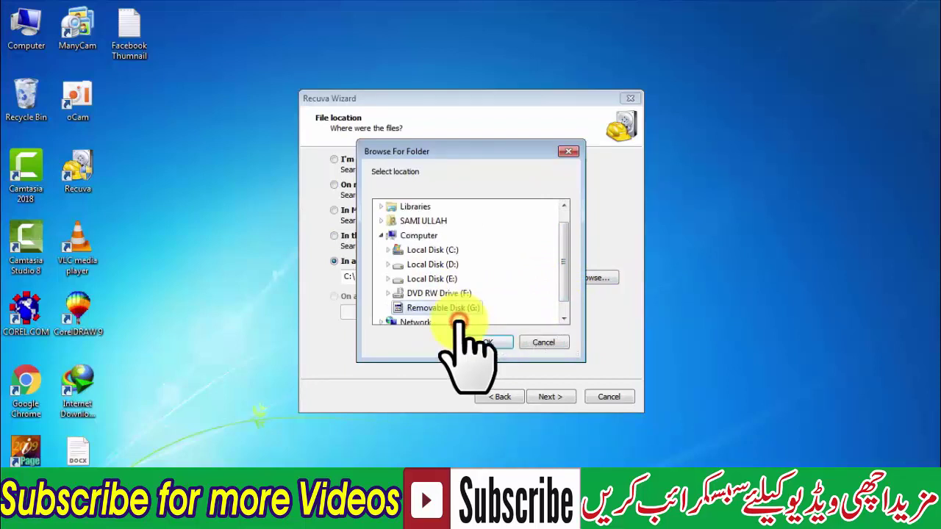
pyautogui.click(485, 344)
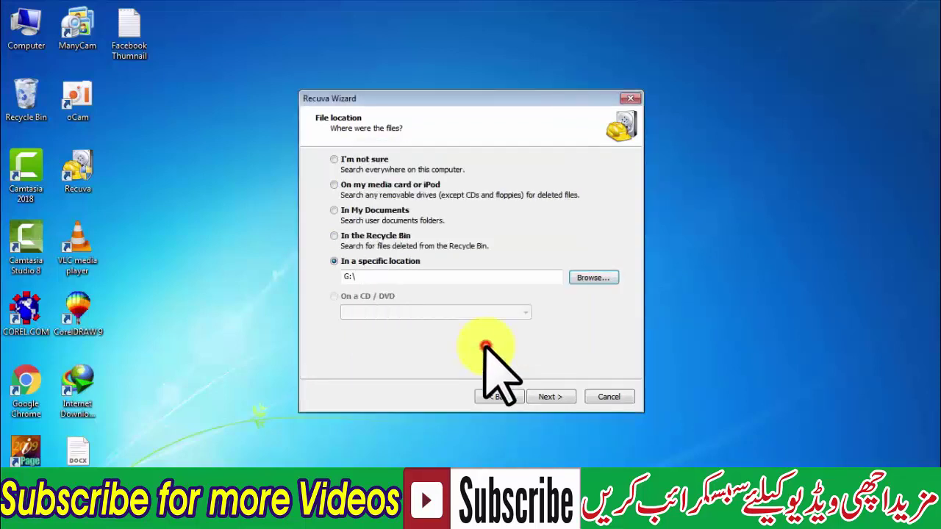
pyautogui.click(549, 397)
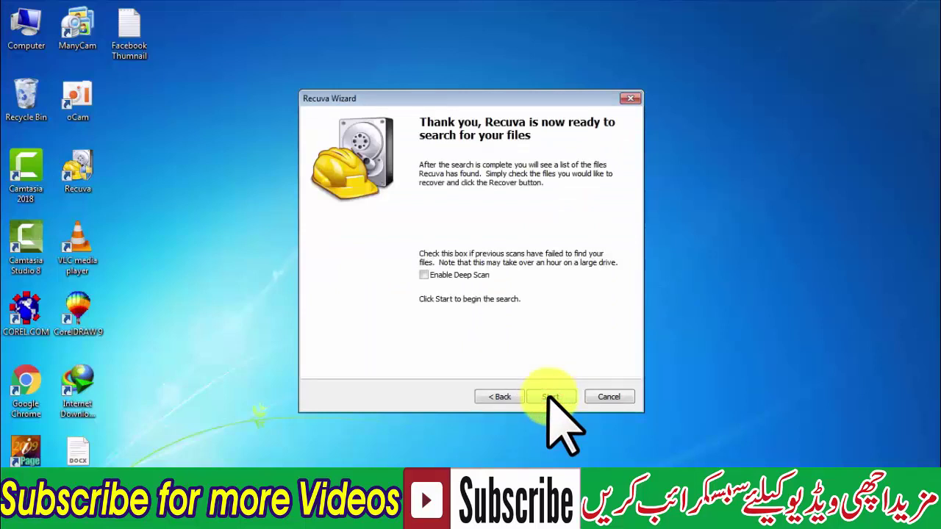
pyautogui.click(554, 397)
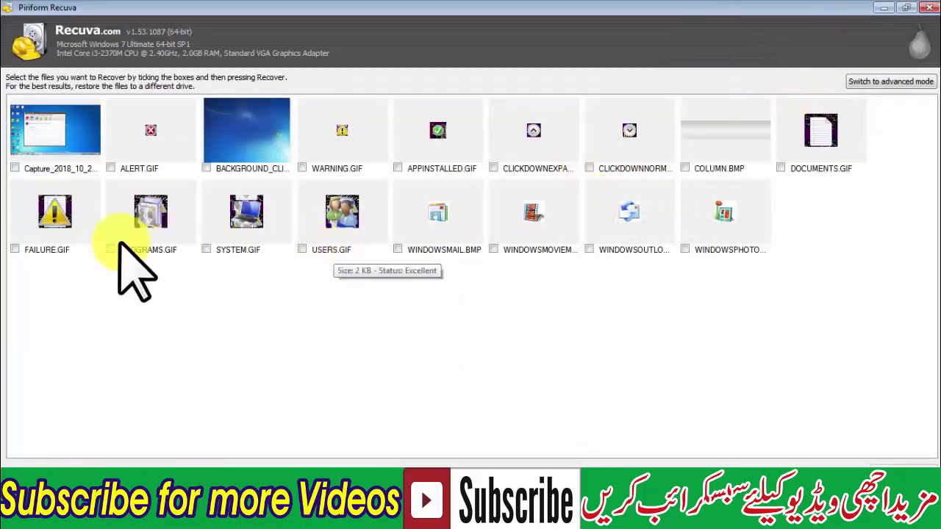
# - Recover the deleted Capture_2018_10_25 picture from the scan results to the Desktop and dismiss the completion message
pyautogui.click(16, 167)
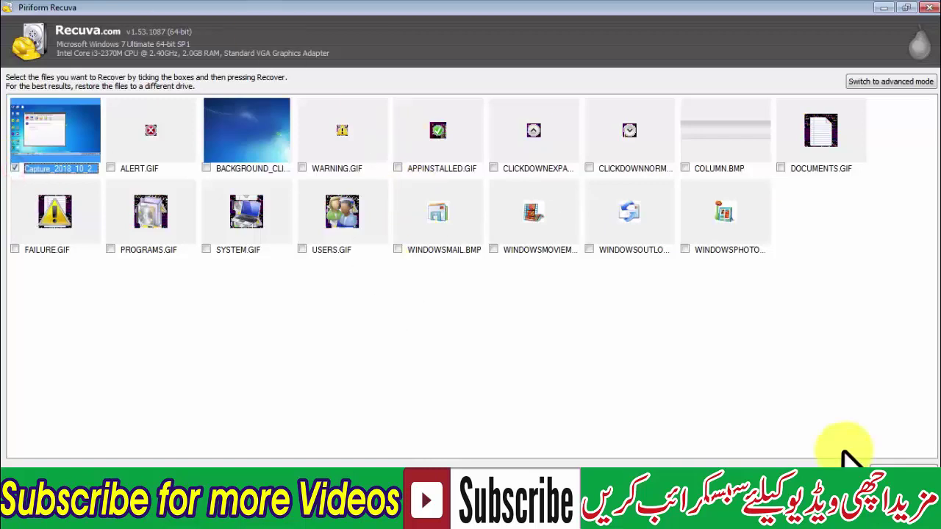
pyautogui.click(906, 466)
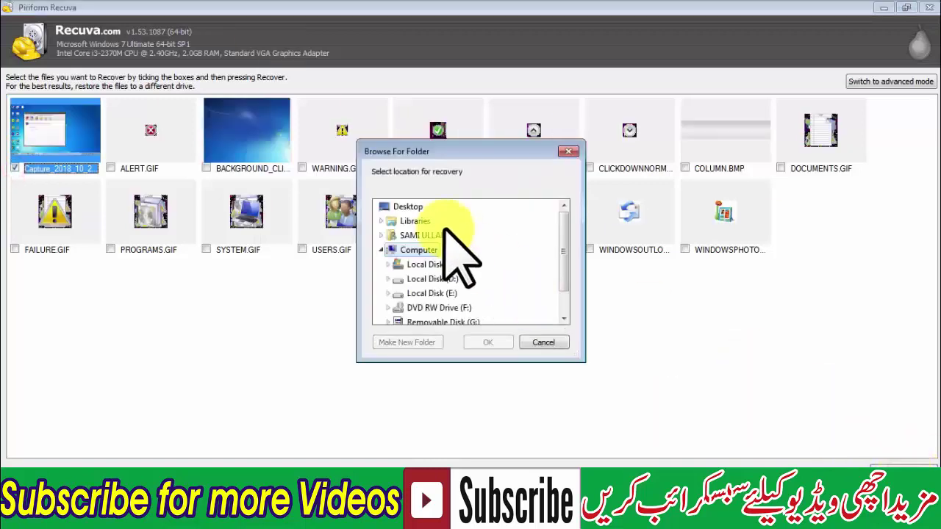
pyautogui.click(412, 208)
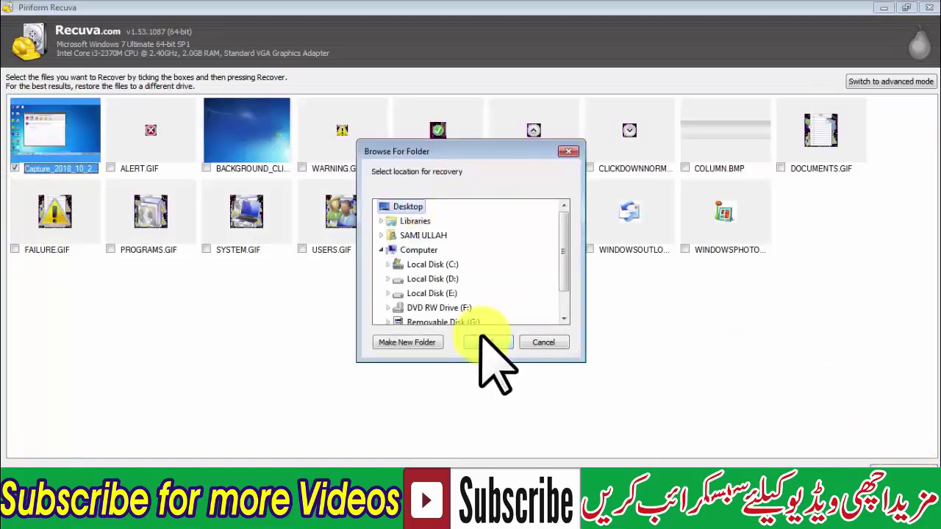
pyautogui.click(486, 342)
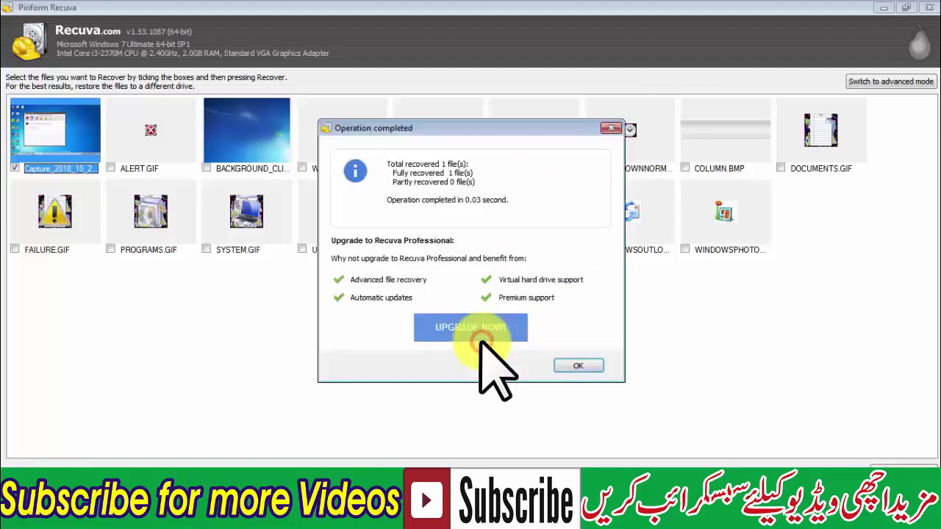
pyautogui.click(574, 362)
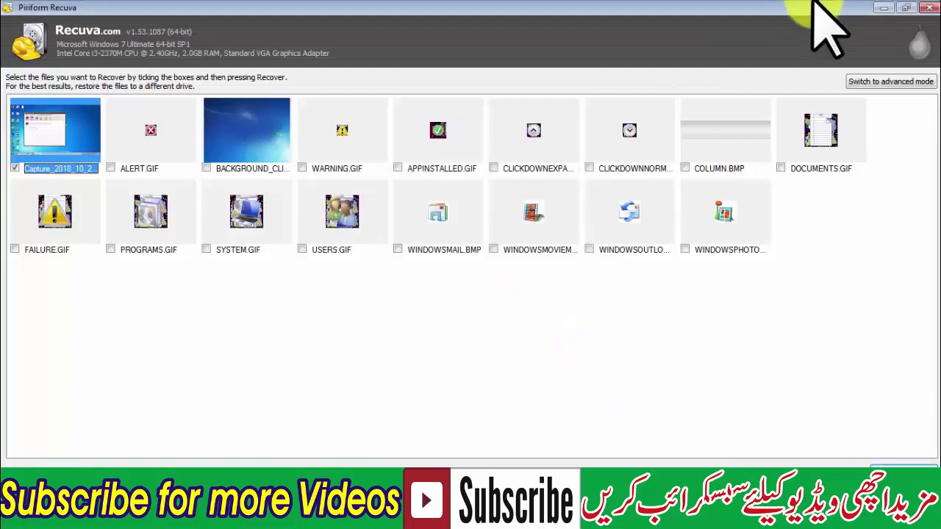
# - Minimize Recuva, view the recovered Capture_2018_10_25_16_02_18_703 picture from the desktop, and close the viewer
pyautogui.click(882, 7)
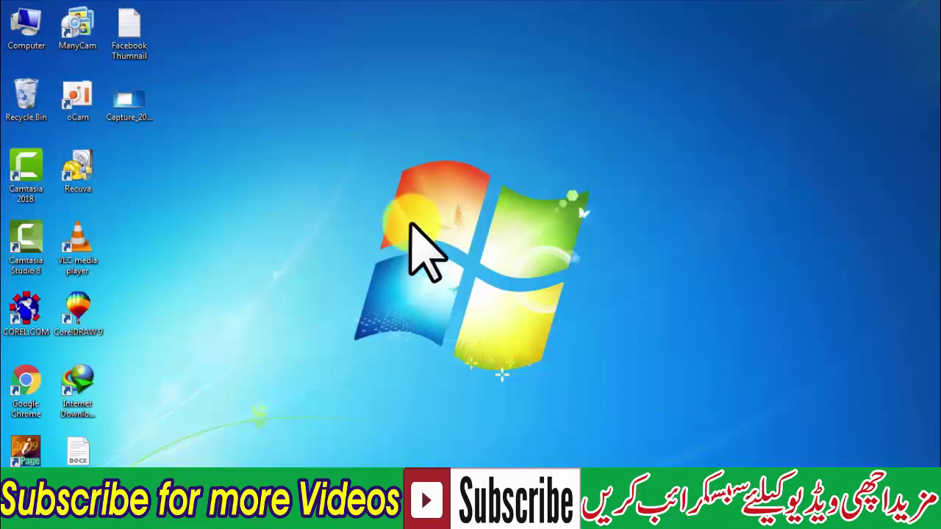
pyautogui.click(132, 101)
pyautogui.doubleClick(133, 103)
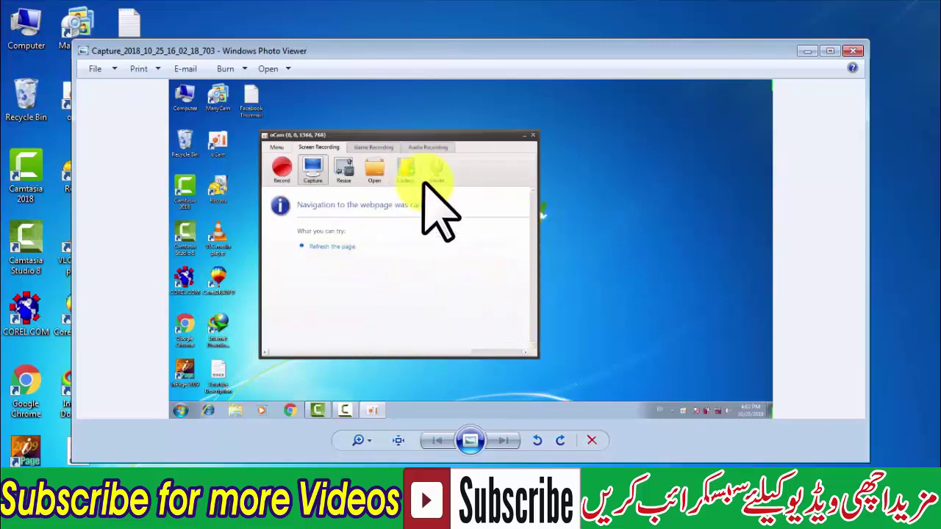
pyautogui.click(851, 51)
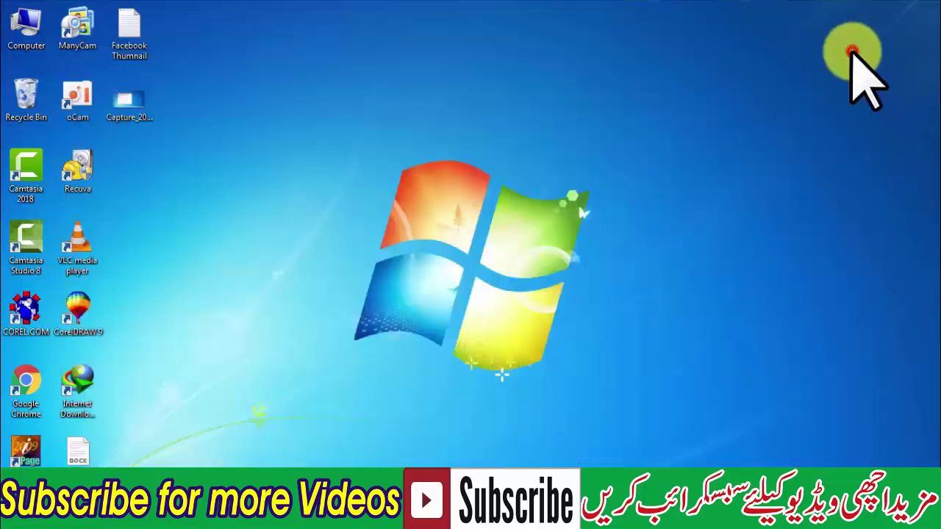
pyautogui.rightClick(484, 115)
pyautogui.click(516, 154)
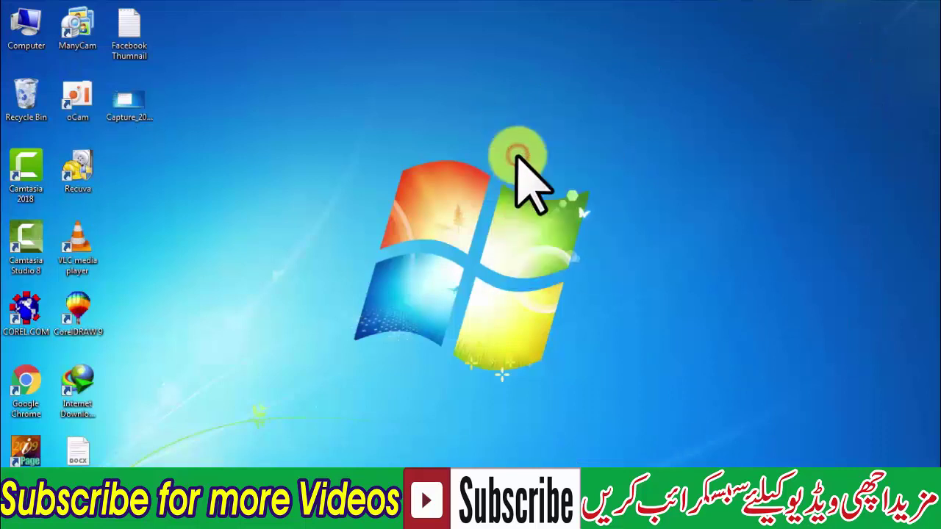
pyautogui.rightClick(518, 156)
pyautogui.click(548, 195)
pyautogui.rightClick(549, 196)
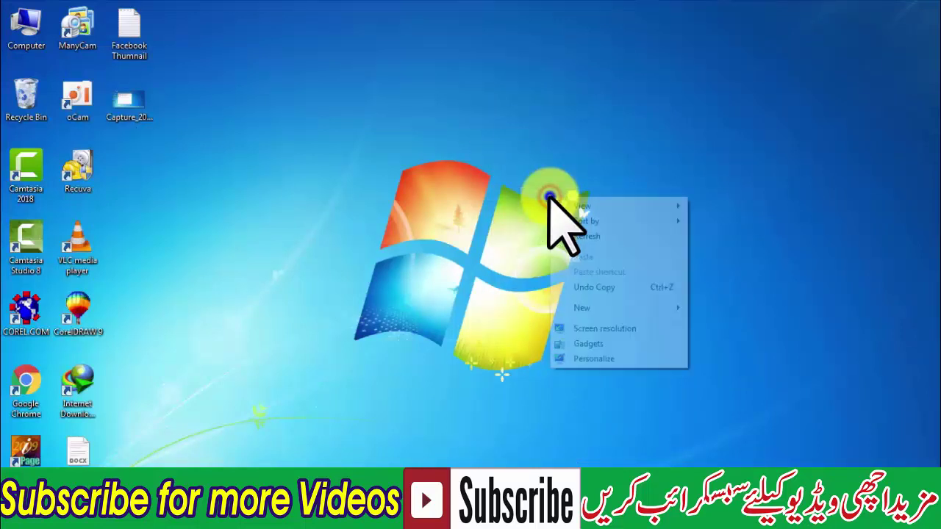
pyautogui.click(563, 235)
pyautogui.rightClick(321, 102)
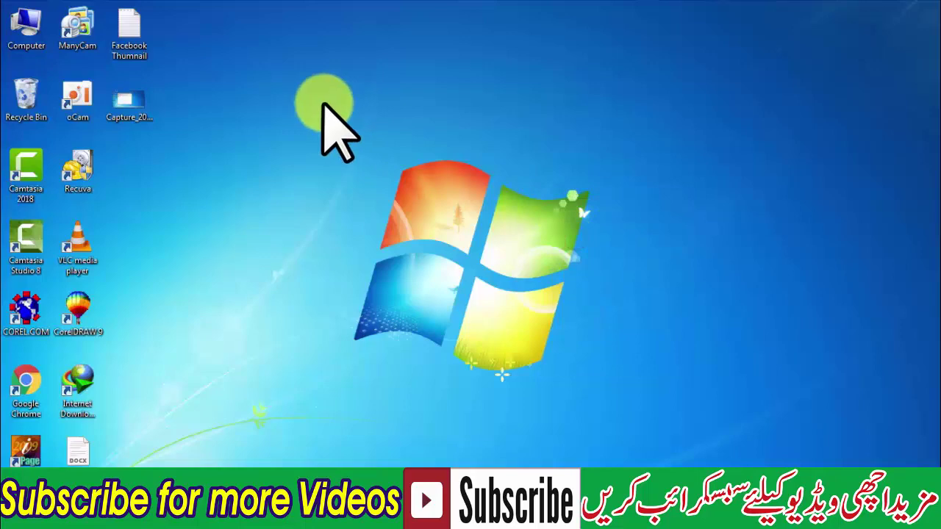
pyautogui.click(355, 141)
pyautogui.rightClick(356, 141)
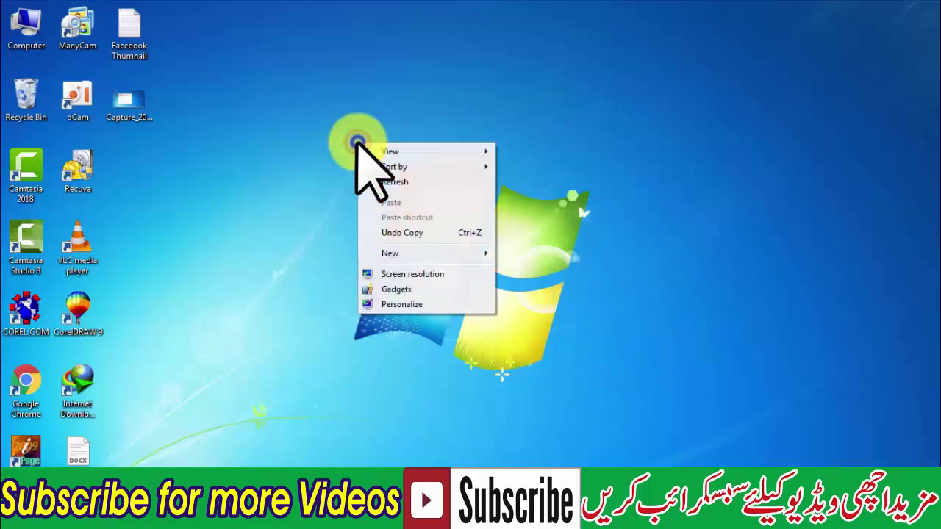